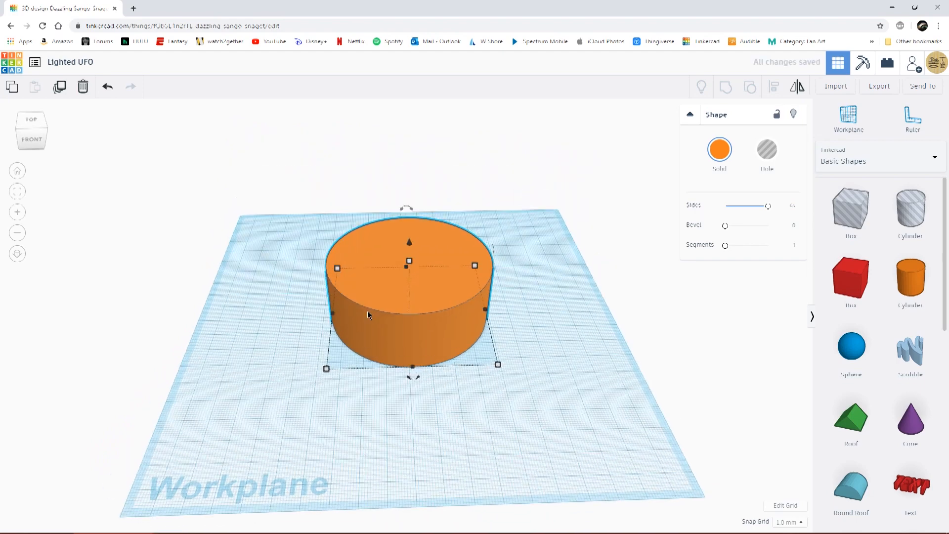
Scale the front cylinder to 71 x 71 mm, then duplicate it and place one copy inside the larger cylinder
{"action": "left_click_drag", "start_coordinate": [159, 495], "coordinate": [173, 483], "text": "shift"}
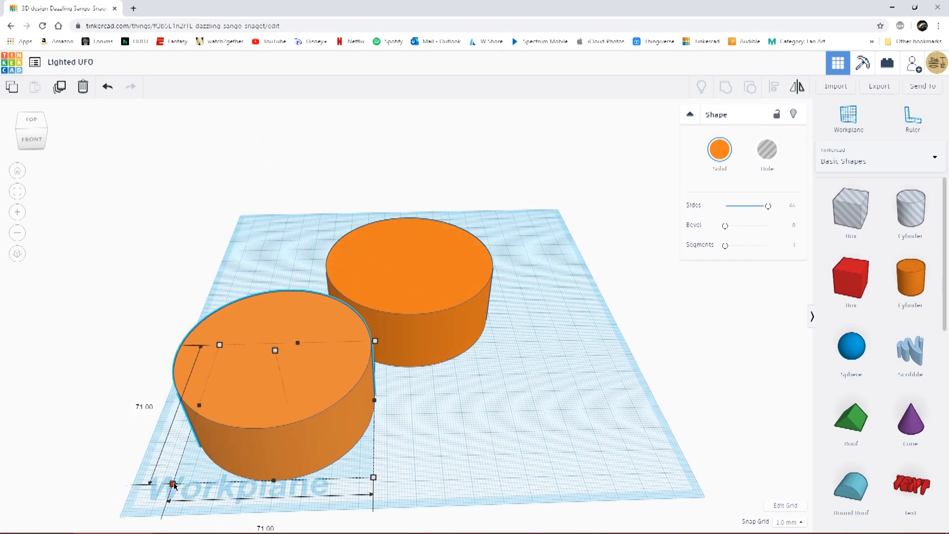
{"action": "left_click", "coordinate": [59, 87]}
{"action": "left_click_drag", "start_coordinate": [285, 435], "coordinate": [611, 426]}
{"action": "left_click_drag", "start_coordinate": [270, 339], "coordinate": [414, 260]}
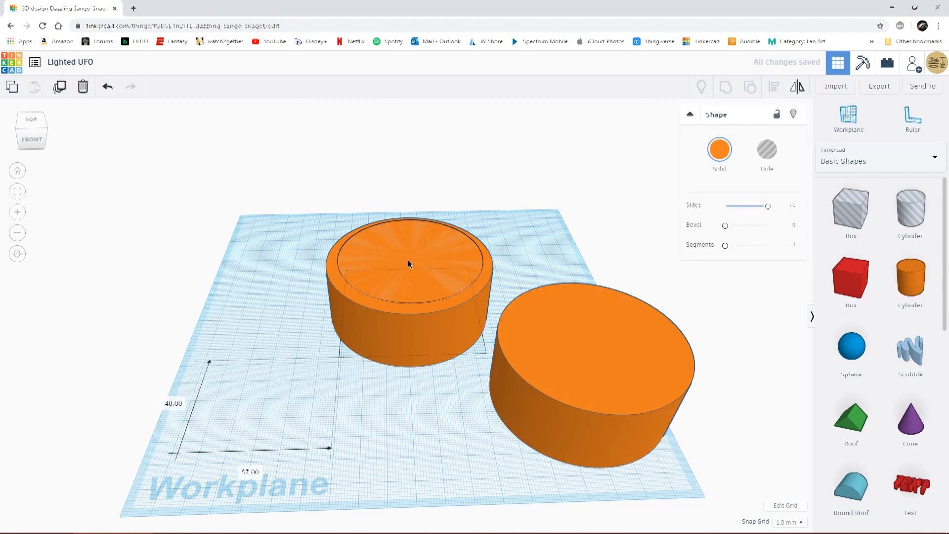
Turn the inner cylinder into a hole centred in the larger one and group them to form an open ring
{"action": "left_click", "coordinate": [765, 153]}
{"action": "left_click_drag", "start_coordinate": [309, 194], "coordinate": [413, 297]}
{"action": "left_click", "coordinate": [774, 87]}
{"action": "left_click", "coordinate": [413, 377]}
{"action": "left_click", "coordinate": [318, 314]}
{"action": "left_click", "coordinate": [551, 192]}
{"action": "left_click_drag", "start_coordinate": [552, 192], "coordinate": [416, 271]}
{"action": "left_click", "coordinate": [727, 88]}
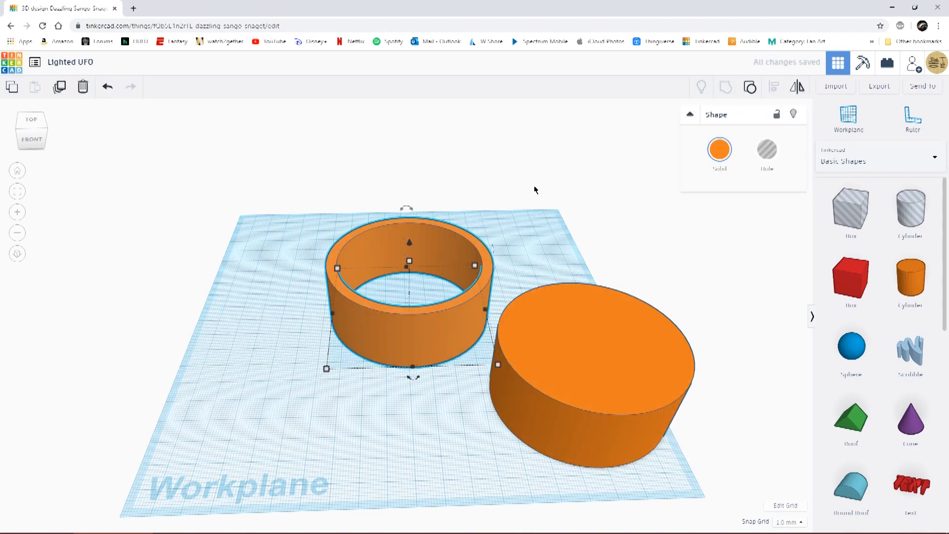
Turn the spare cylinder into a hole and centre it inside the orange ring
{"action": "left_click", "coordinate": [598, 346]}
{"action": "left_click", "coordinate": [766, 150]}
{"action": "left_click_drag", "start_coordinate": [623, 316], "coordinate": [363, 241]}
{"action": "key", "text": "ctrl+a"}
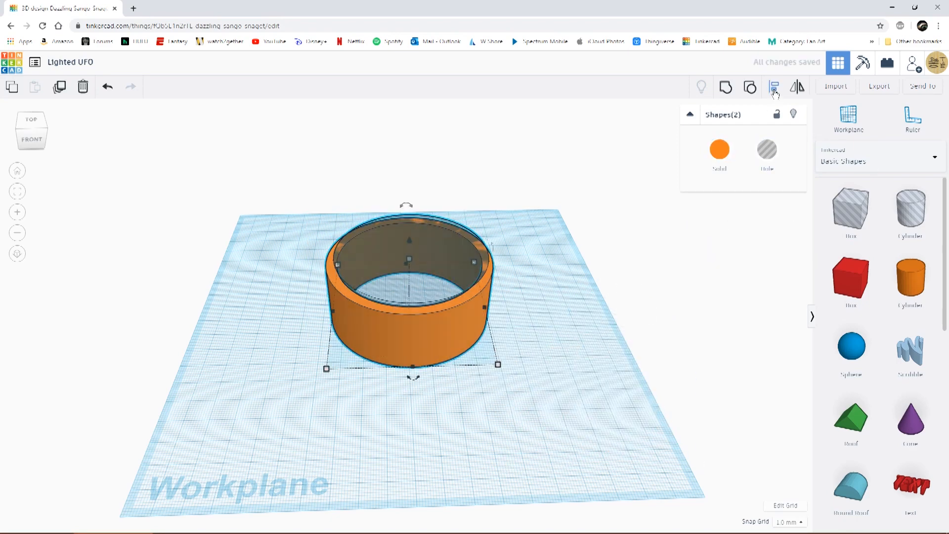
{"action": "scroll", "coordinate": [247, 316], "scroll_direction": "up", "scroll_amount": 2}
{"action": "left_click", "coordinate": [227, 333]}
Raise the hole cylinder 5 mm and combine it with the orange ring to leave an inner ledge at the base
{"action": "left_click", "coordinate": [411, 229]}
{"action": "left_click_drag", "start_coordinate": [411, 227], "coordinate": [415, 210]}
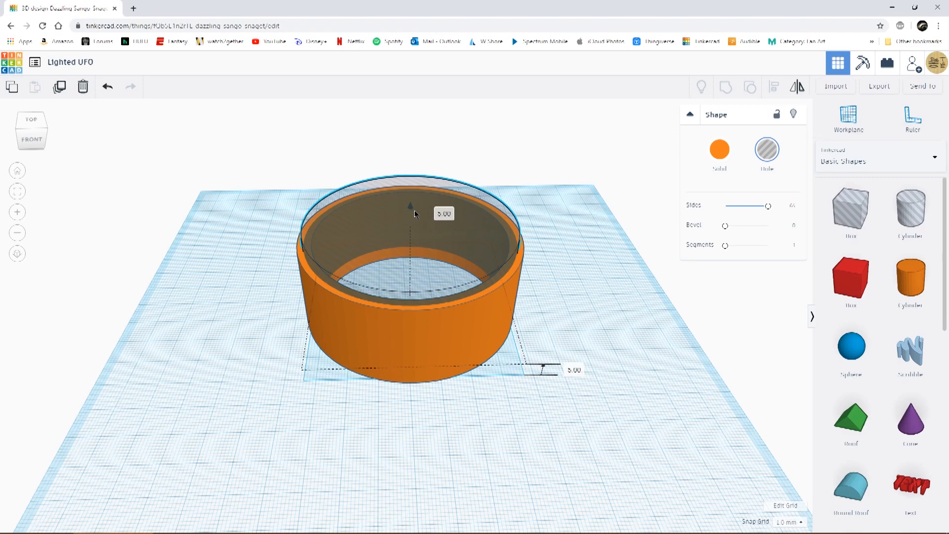
{"action": "left_click", "coordinate": [265, 191]}
{"action": "key", "text": "ctrl+a"}
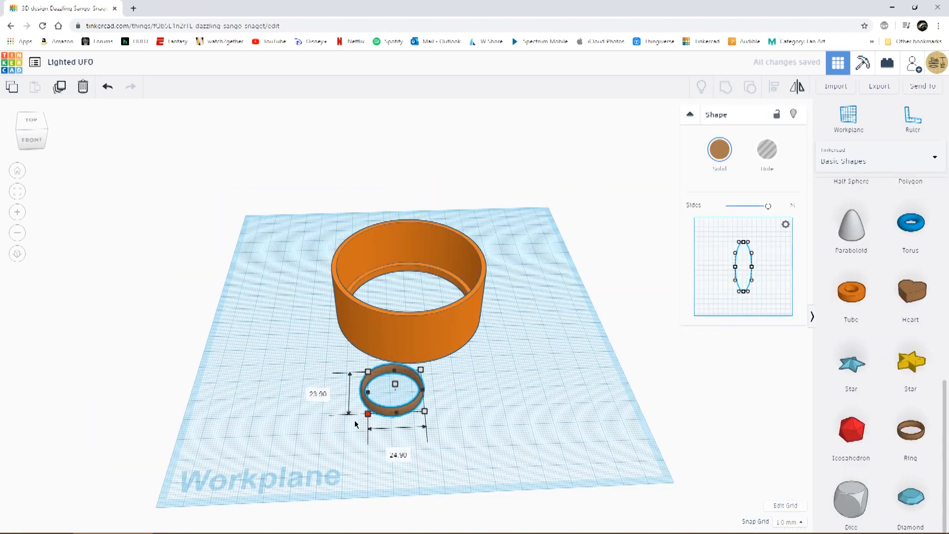
Enlarge the brown Ring shape to surround the orange cylinder and centre the two on each other
{"action": "left_click_drag", "start_coordinate": [355, 423], "coordinate": [168, 275]}
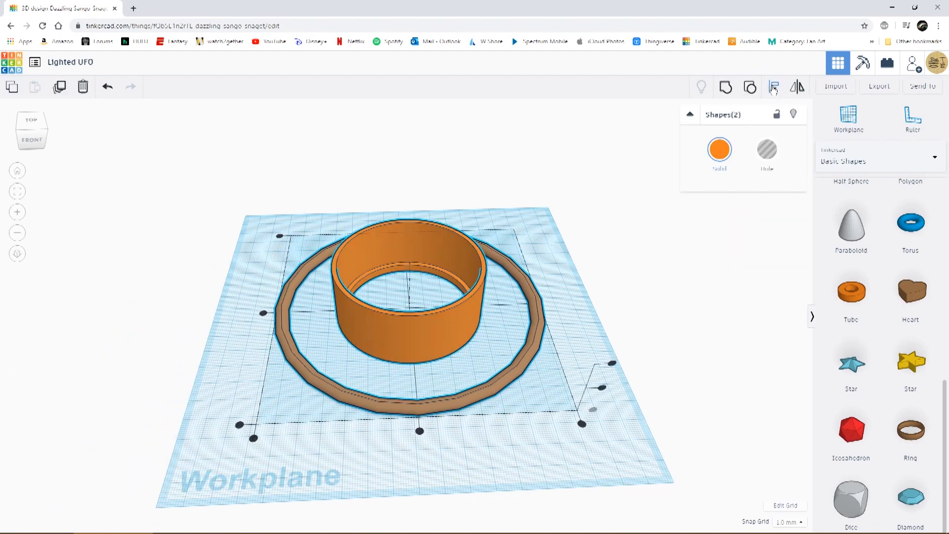
{"action": "left_click", "coordinate": [420, 431]}
{"action": "left_click", "coordinate": [264, 313]}
{"action": "left_click", "coordinate": [233, 338]}
Raise the brown ring above the workplane and reduce its number of sides
{"action": "right_click_drag", "start_coordinate": [222, 341], "coordinate": [193, 300]}
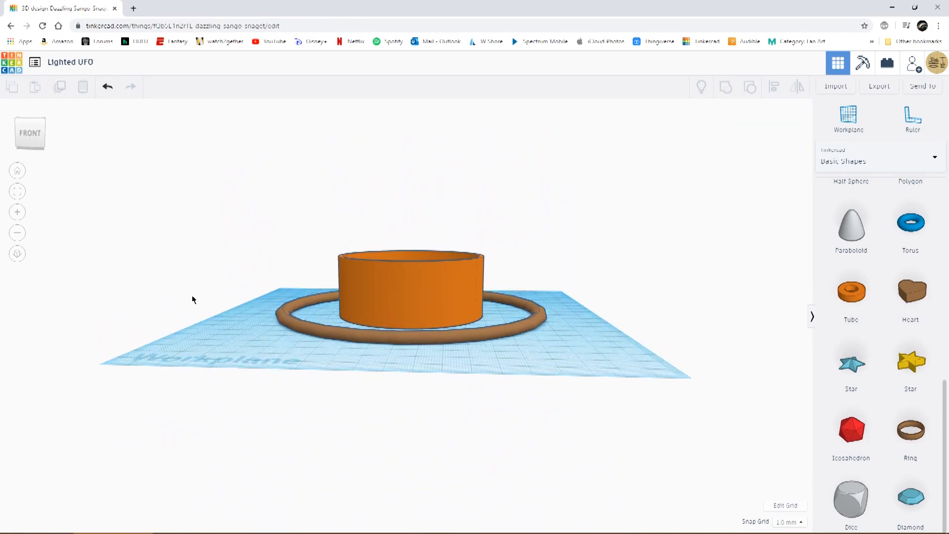
{"action": "left_click", "coordinate": [288, 325]}
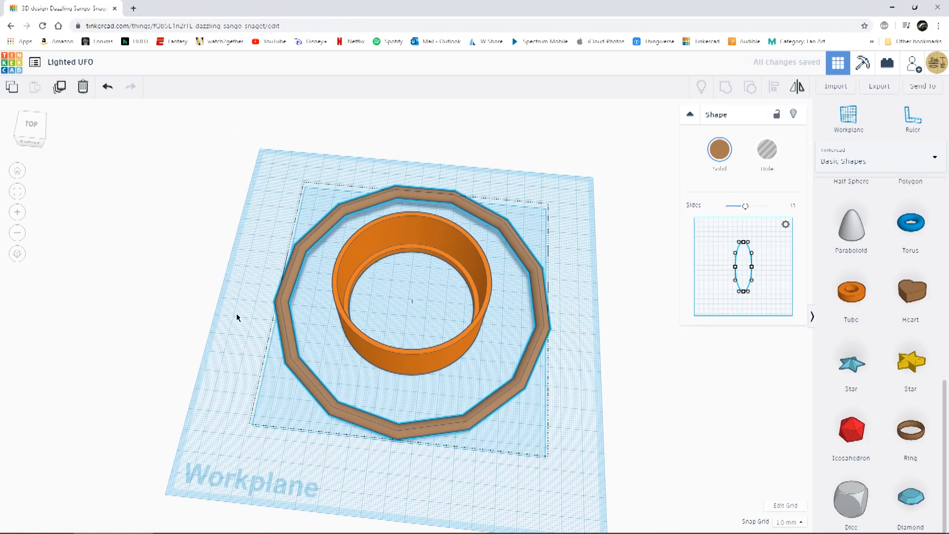
Add a Paraboloid in front of the ring and set its length and width to 140 mm
{"action": "left_click_drag", "start_coordinate": [851, 227], "coordinate": [389, 412]}
{"action": "left_click", "coordinate": [314, 399]}
{"action": "type", "text": "140"}
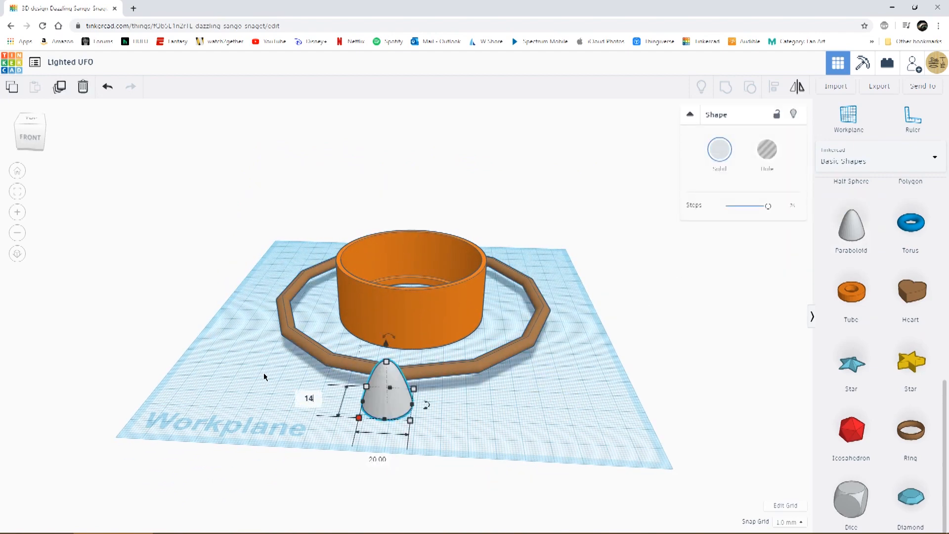
{"action": "key", "text": "Return"}
{"action": "scroll", "coordinate": [269, 443], "scroll_direction": "down", "scroll_amount": 3}
{"action": "scroll", "coordinate": [269, 444], "scroll_direction": "down", "scroll_amount": 4}
{"action": "type", "text": "140"}
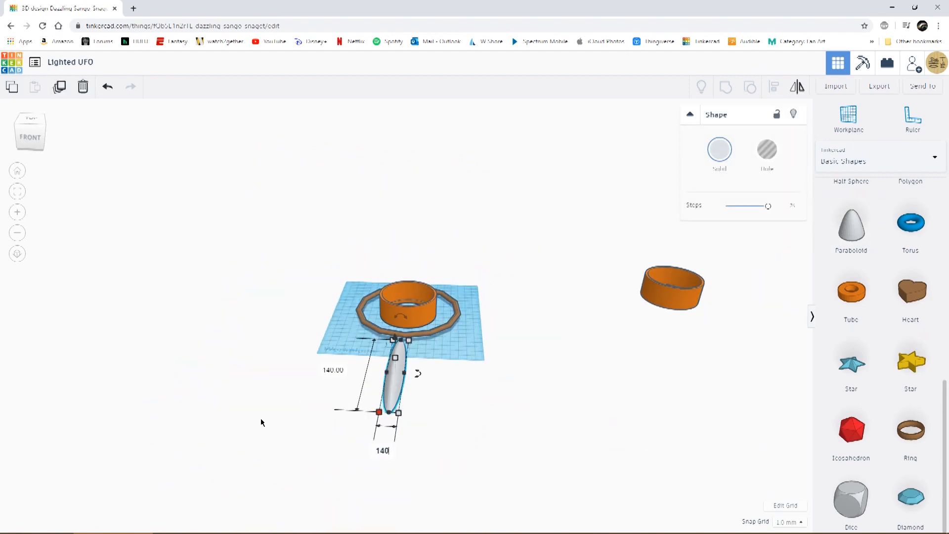
{"action": "key", "text": "Return"}
Move the paraboloid into the brown ring and centre it with the ring and the orange cylinder
{"action": "scroll", "coordinate": [320, 384], "scroll_direction": "up", "scroll_amount": 5}
{"action": "left_click_drag", "start_coordinate": [296, 444], "coordinate": [443, 300]}
{"action": "left_click_drag", "start_coordinate": [291, 227], "coordinate": [568, 400]}
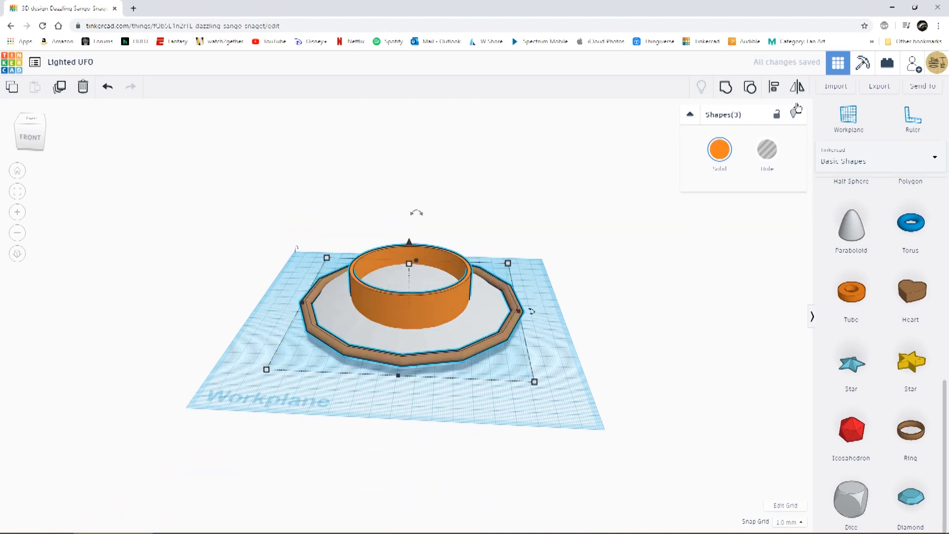
{"action": "left_click", "coordinate": [290, 302]}
{"action": "left_click", "coordinate": [397, 378]}
{"action": "left_click", "coordinate": [187, 306]}
Add a Half Sphere and position it on the middle of the paraboloid as the saucer's dome
{"action": "right_click_drag", "start_coordinate": [187, 306], "coordinate": [242, 373]}
{"action": "left_click", "coordinate": [365, 351]}
{"action": "right_click_drag", "start_coordinate": [402, 266], "coordinate": [566, 222]}
{"action": "left_click_drag", "start_coordinate": [851, 349], "coordinate": [354, 256]}
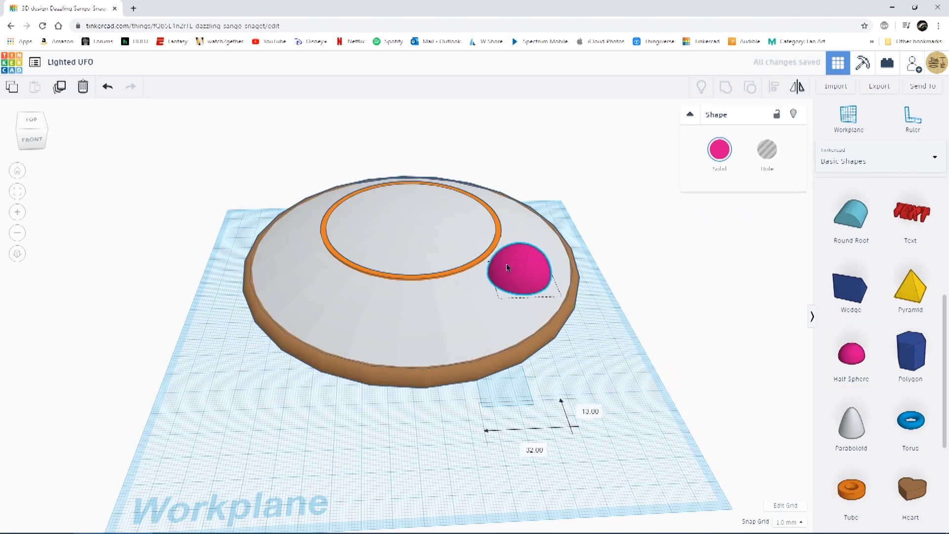
{"action": "left_click_drag", "start_coordinate": [398, 222], "coordinate": [411, 221]}
{"action": "right_click_drag", "start_coordinate": [421, 227], "coordinate": [425, 206]}
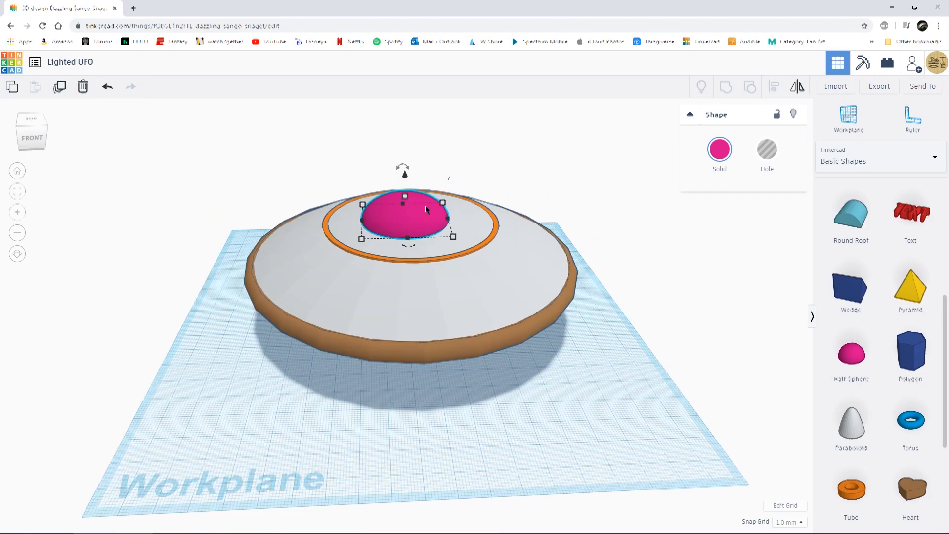
{"action": "left_click_drag", "start_coordinate": [425, 205], "coordinate": [432, 200]}
Add a second Half Sphere and partly sink it into the saucer's front slope, in line with the dome
{"action": "right_click_drag", "start_coordinate": [254, 411], "coordinate": [217, 393]}
{"action": "scroll", "coordinate": [852, 213], "scroll_direction": "down", "scroll_amount": 3}
{"action": "left_click", "coordinate": [858, 206]}
{"action": "left_click", "coordinate": [373, 399]}
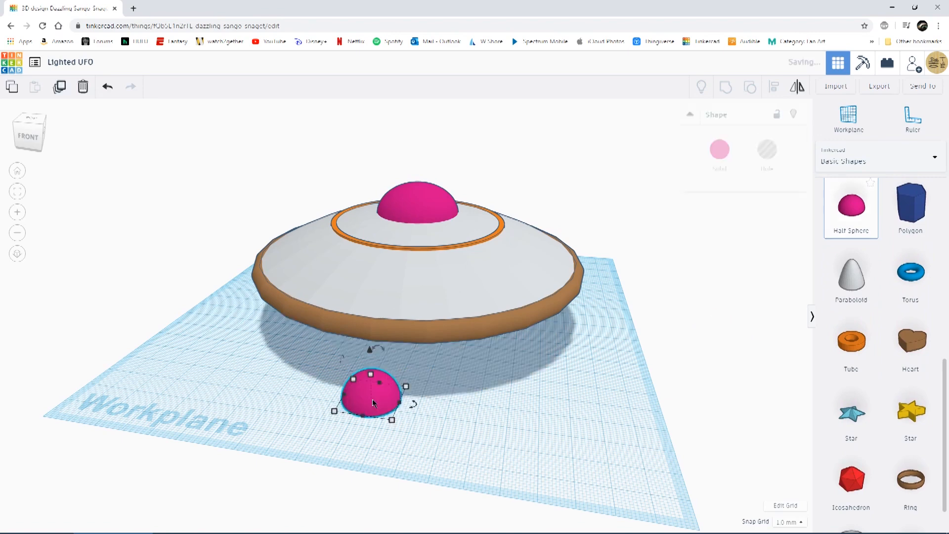
{"action": "left_click_drag", "start_coordinate": [371, 348], "coordinate": [366, 273]}
{"action": "left_click_drag", "start_coordinate": [366, 322], "coordinate": [355, 296]}
{"action": "right_click_drag", "start_coordinate": [361, 299], "coordinate": [395, 355]}
{"action": "left_click_drag", "start_coordinate": [404, 361], "coordinate": [420, 361]}
{"action": "right_click_drag", "start_coordinate": [544, 462], "coordinate": [541, 456]}
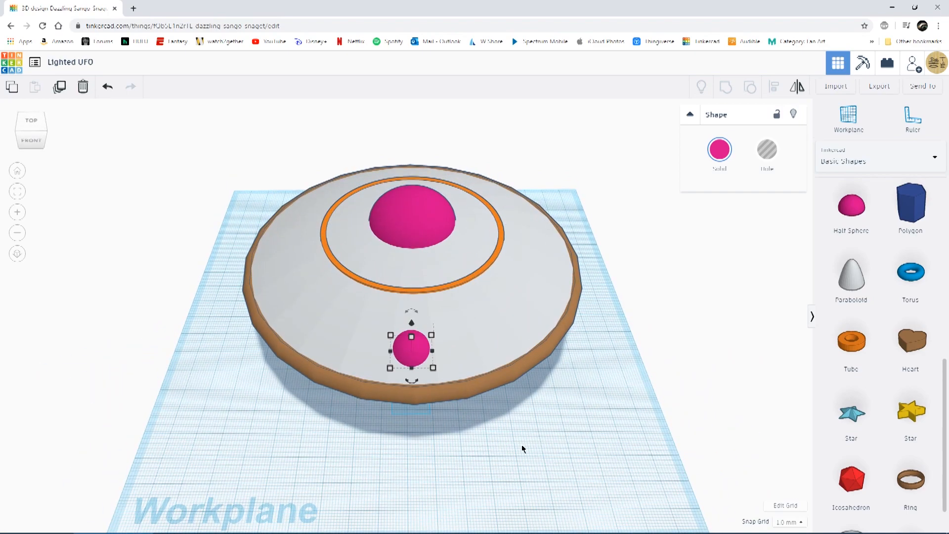
Duplicate the small half sphere and place the copy on the opposite slope of the saucer
{"action": "left_click", "coordinate": [61, 93]}
{"action": "left_click_drag", "start_coordinate": [410, 348], "coordinate": [413, 170]}
{"action": "right_click_drag", "start_coordinate": [391, 297], "coordinate": [443, 353]}
Duplicate the pair of small half spheres, rotate the copy 45°, and repeat until eight surround the dome
{"action": "left_click", "coordinate": [239, 217]}
{"action": "left_click", "coordinate": [241, 273]}
{"action": "key", "text": "ctrl+d"}
{"action": "left_click_drag", "start_coordinate": [381, 295], "coordinate": [420, 301]}
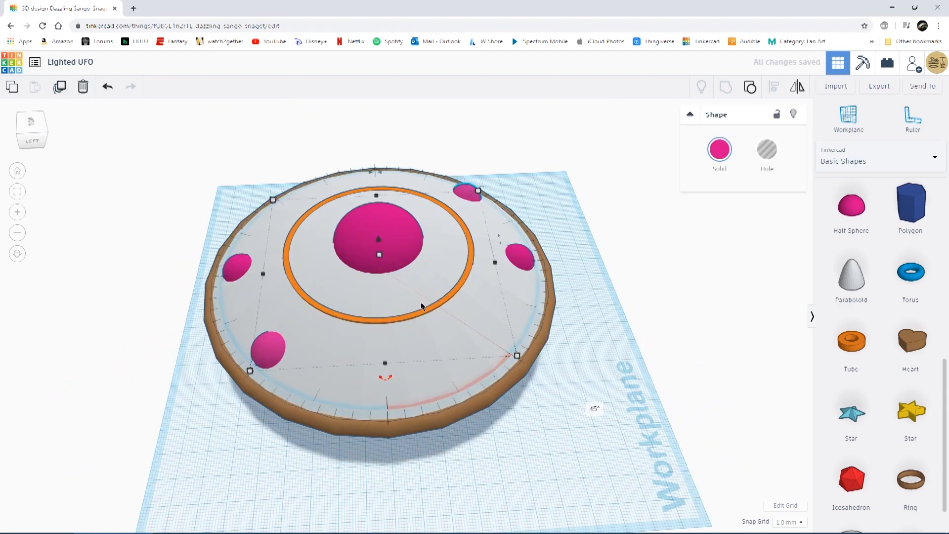
{"action": "left_click", "coordinate": [59, 88]}
{"action": "left_click", "coordinate": [59, 88]}
Add a Star and enlarge it beneath the saucer so that its points project past the rim
{"action": "right_click_drag", "start_coordinate": [182, 383], "coordinate": [34, 379]}
{"action": "left_click_drag", "start_coordinate": [851, 413], "coordinate": [591, 388]}
{"action": "left_click_drag", "start_coordinate": [604, 343], "coordinate": [641, 390]}
{"action": "mouse_move", "coordinate": [525, 414]}
{"action": "right_mouse_down"}
{"action": "mouse_move", "coordinate": [515, 340]}
{"action": "mouse_move", "coordinate": [517, 414]}
{"action": "right_mouse_up"}
{"action": "left_click_drag", "start_coordinate": [550, 417], "coordinate": [233, 502]}
{"action": "scroll", "coordinate": [201, 383], "scroll_direction": "down", "scroll_amount": 3}
{"action": "left_click_drag", "start_coordinate": [566, 411], "coordinate": [676, 476]}
{"action": "scroll", "coordinate": [618, 435], "scroll_direction": "down", "scroll_amount": 3}
{"action": "left_click_drag", "start_coordinate": [458, 383], "coordinate": [420, 403]}
Give the star eight points and rotate it so its spikes sit between the small half spheres at rim height
{"action": "left_click_drag", "start_coordinate": [728, 206], "coordinate": [740, 231]}
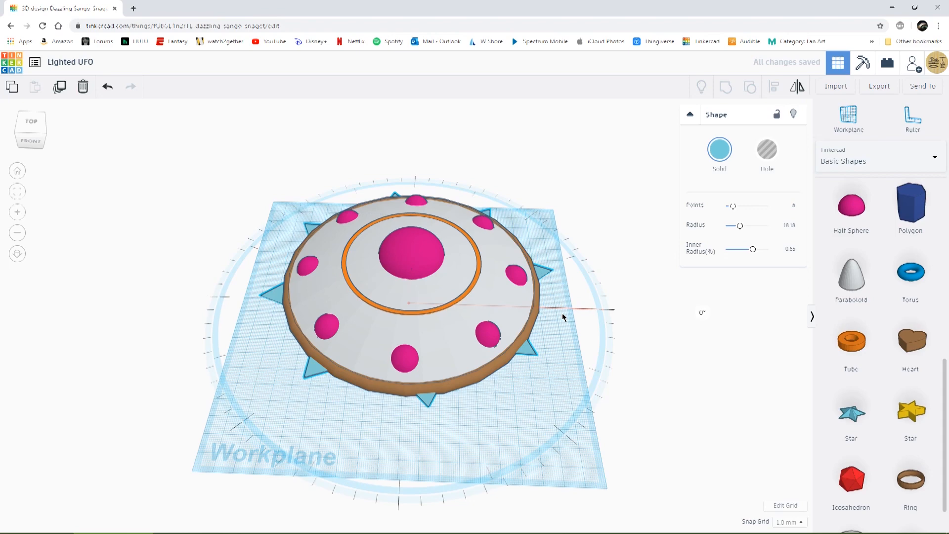
{"action": "left_click_drag", "start_coordinate": [562, 313], "coordinate": [659, 273]}
{"action": "mouse_move", "coordinate": [579, 215]}
{"action": "right_mouse_down"}
{"action": "mouse_move", "coordinate": [574, 294]}
{"action": "mouse_move", "coordinate": [585, 204]}
{"action": "right_mouse_up"}
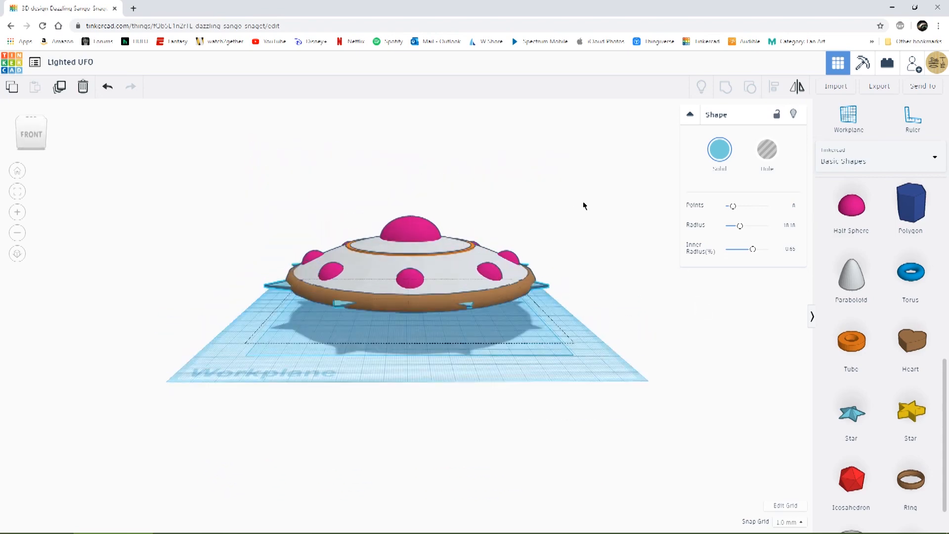
{"action": "left_click_drag", "start_coordinate": [420, 298], "coordinate": [409, 252]}
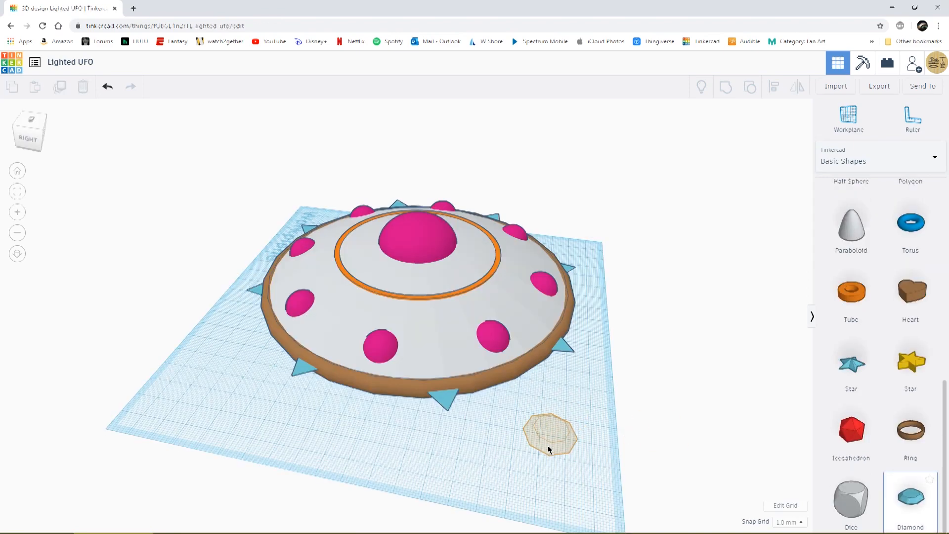
Add a Diamond beside the saucer and stretch it into a narrow, elongated shape
{"action": "left_click_drag", "start_coordinate": [576, 436], "coordinate": [535, 434]}
{"action": "right_click_drag", "start_coordinate": [480, 476], "coordinate": [511, 446]}
{"action": "left_click_drag", "start_coordinate": [578, 362], "coordinate": [593, 330]}
{"action": "left_click_drag", "start_coordinate": [582, 385], "coordinate": [590, 421]}
{"action": "left_click_drag", "start_coordinate": [553, 386], "coordinate": [562, 388]}
{"action": "left_click_drag", "start_coordinate": [597, 344], "coordinate": [606, 320]}
Rotate the diamond to match the saucer's slope and set it between two small half spheres
{"action": "right_click_drag", "start_coordinate": [500, 452], "coordinate": [453, 461]}
{"action": "left_click_drag", "start_coordinate": [572, 442], "coordinate": [670, 427]}
{"action": "right_click_drag", "start_coordinate": [422, 470], "coordinate": [639, 421]}
{"action": "left_click_drag", "start_coordinate": [705, 298], "coordinate": [732, 254]}
{"action": "right_click_drag", "start_coordinate": [732, 254], "coordinate": [660, 251]}
{"action": "left_click_drag", "start_coordinate": [543, 463], "coordinate": [422, 362]}
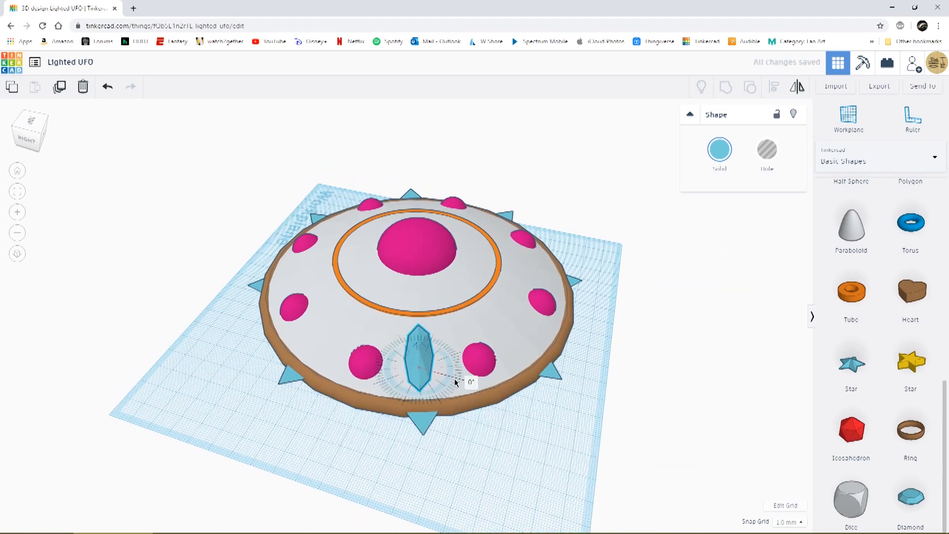
{"action": "right_click_drag", "start_coordinate": [375, 463], "coordinate": [425, 401]}
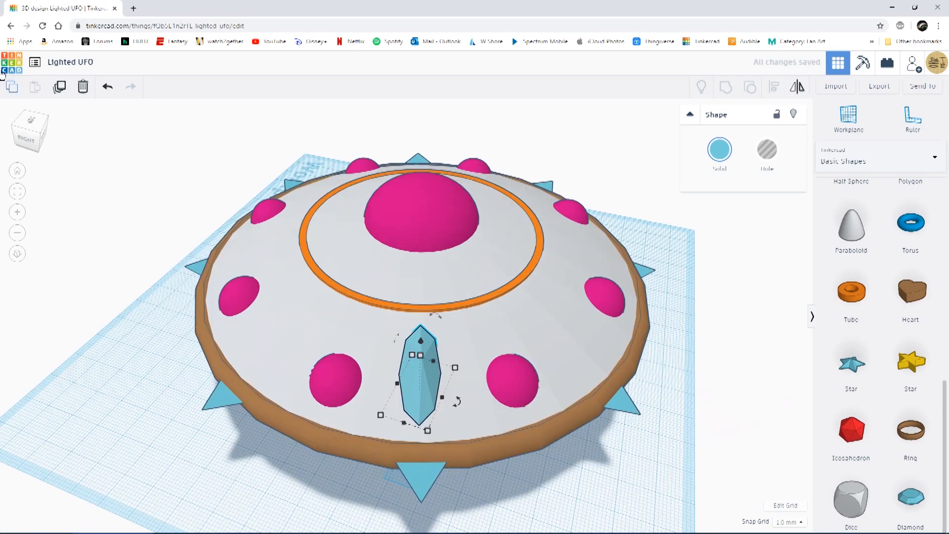
Duplicate the diamond and position the copy between two half spheres on the opposite side of the saucer
{"action": "left_click_drag", "start_coordinate": [414, 377], "coordinate": [591, 408], "text": "alt"}
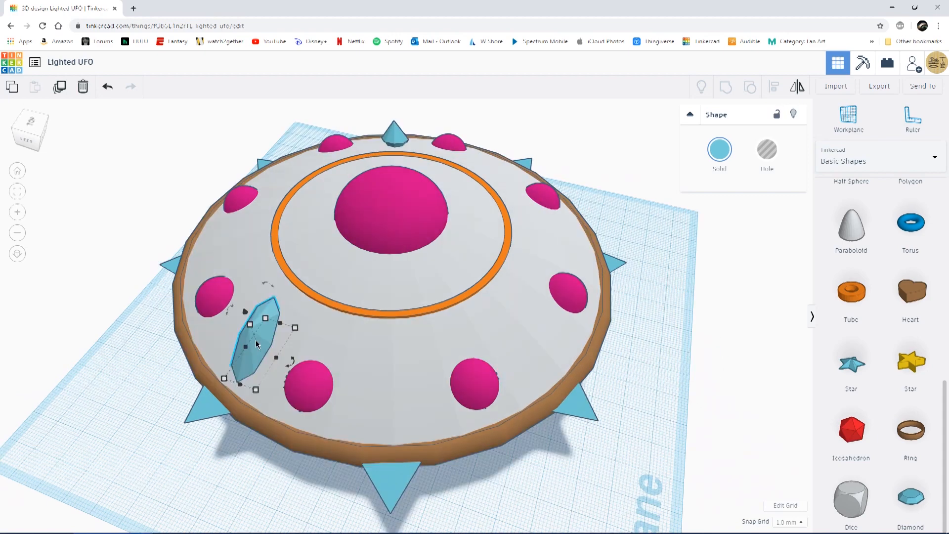
{"action": "left_click_drag", "start_coordinate": [254, 341], "coordinate": [394, 406]}
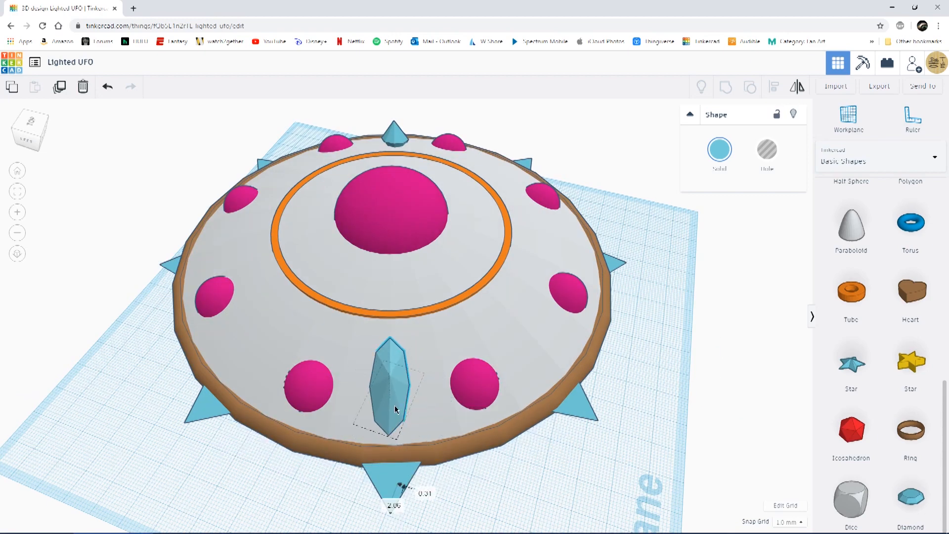
{"action": "right_click_drag", "start_coordinate": [669, 320], "coordinate": [683, 349]}
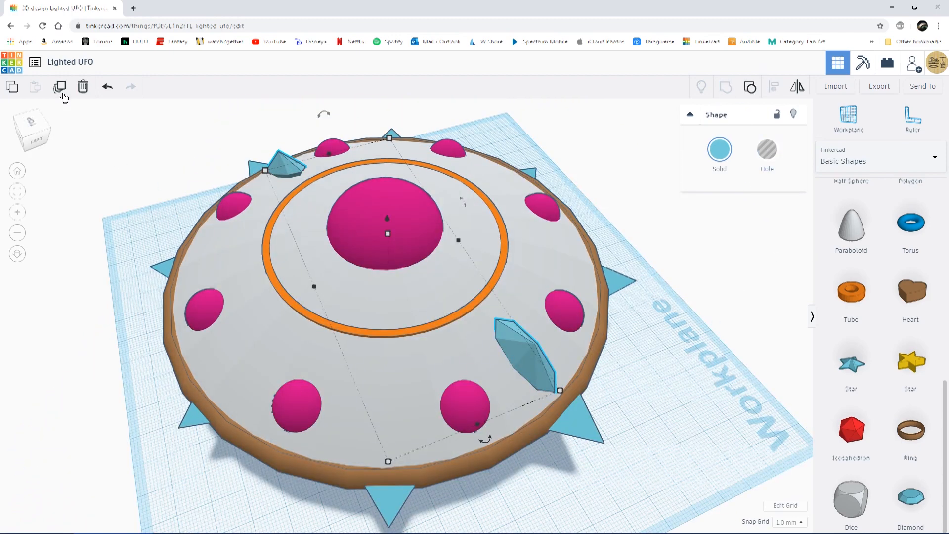
Make the diamond pair a hole and create rotated duplicates of it to fill the gaps between the half spheres
{"action": "left_click", "coordinate": [288, 173]}
{"action": "left_click", "coordinate": [59, 89]}
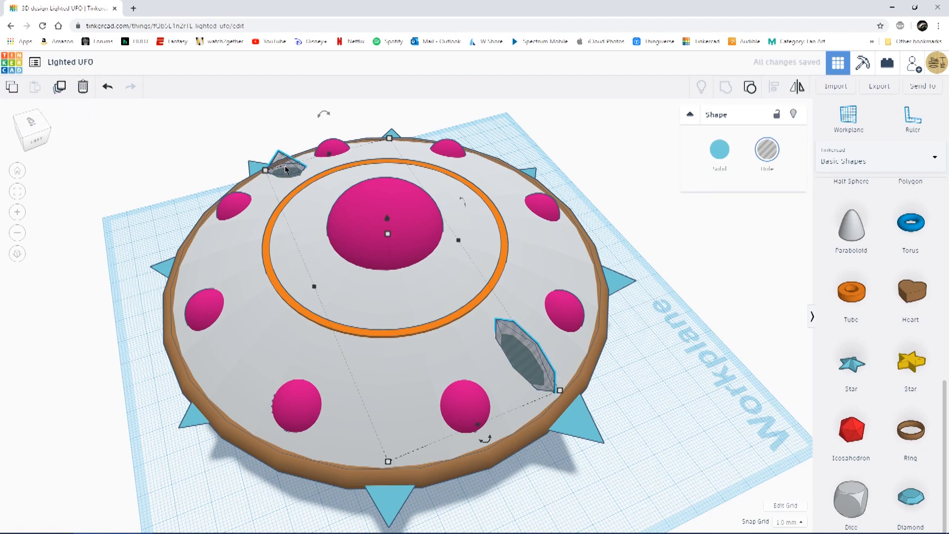
{"action": "left_click_drag", "start_coordinate": [485, 439], "coordinate": [695, 363]}
{"action": "right_click_drag", "start_coordinate": [603, 316], "coordinate": [487, 301]}
{"action": "left_click", "coordinate": [60, 87]}
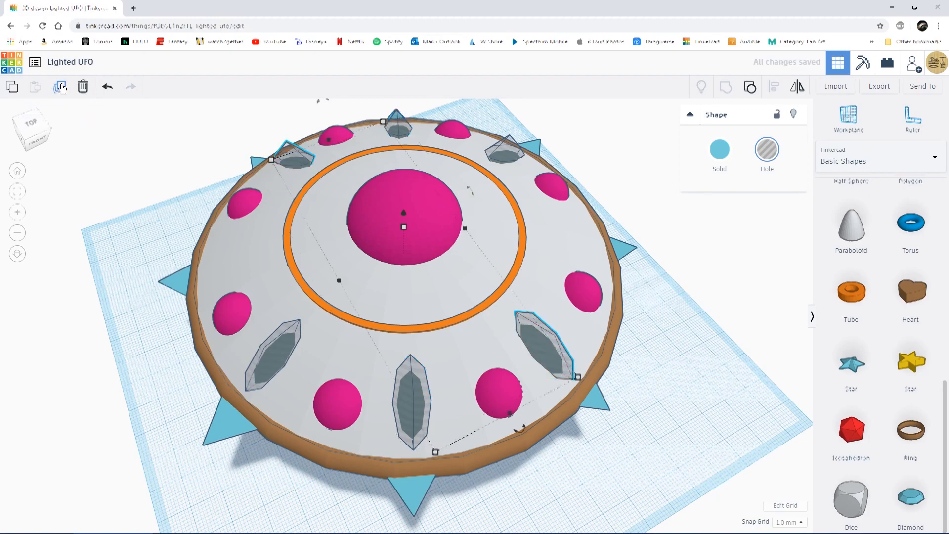
Select the diamond holes with the saucer body and group them to cut recesses into the slope
{"action": "left_click", "coordinate": [275, 253], "text": "shift"}
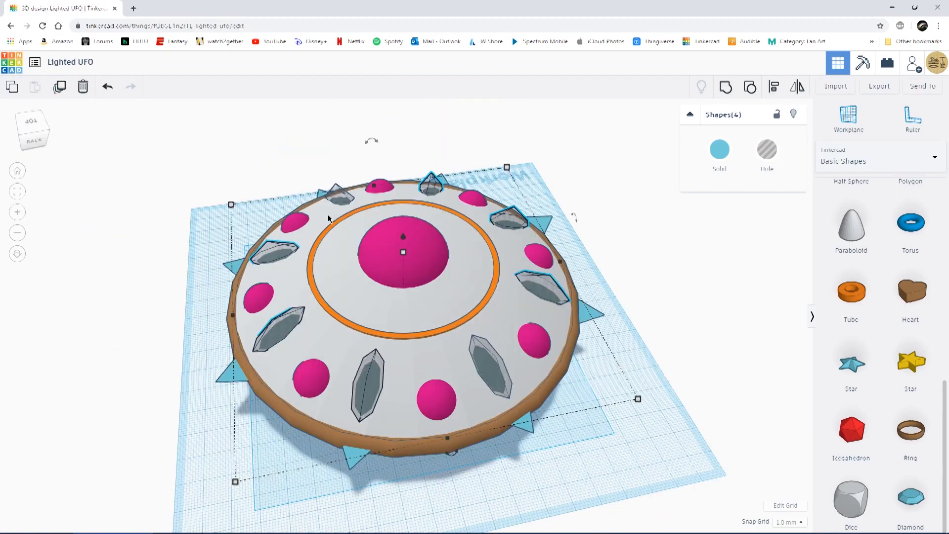
{"action": "left_click", "coordinate": [726, 89]}
{"action": "left_click", "coordinate": [125, 407]}
{"action": "right_click_drag", "start_coordinate": [125, 407], "coordinate": [283, 386]}
Select all parts of the saucer and recolour them gray
{"action": "left_click_drag", "start_coordinate": [264, 163], "coordinate": [629, 439]}
{"action": "left_click", "coordinate": [715, 160]}
{"action": "left_click", "coordinate": [793, 250]}
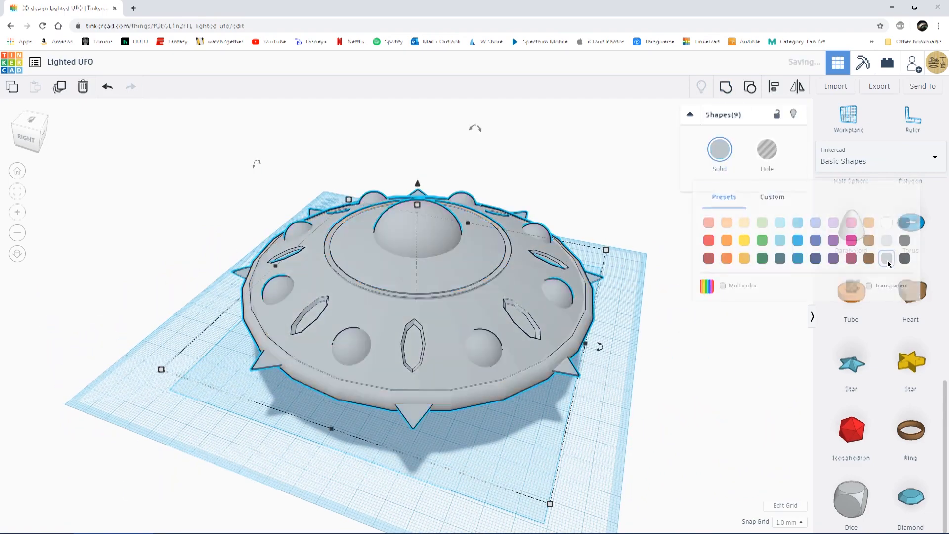
{"action": "left_click", "coordinate": [684, 364]}
Add a new Cylinder beside the workplane and set its length and width to 75 mm
{"action": "right_click_drag", "start_coordinate": [684, 363], "coordinate": [569, 360]}
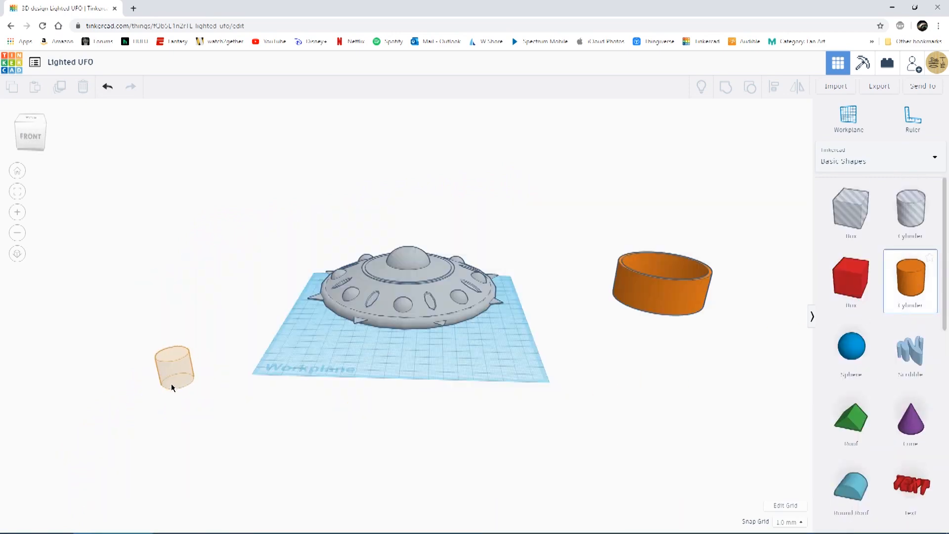
{"action": "scroll", "coordinate": [171, 384], "scroll_direction": "up", "scroll_amount": 3}
{"action": "left_click", "coordinate": [60, 391]}
{"action": "left_click_drag", "start_coordinate": [60, 390], "coordinate": [172, 381]}
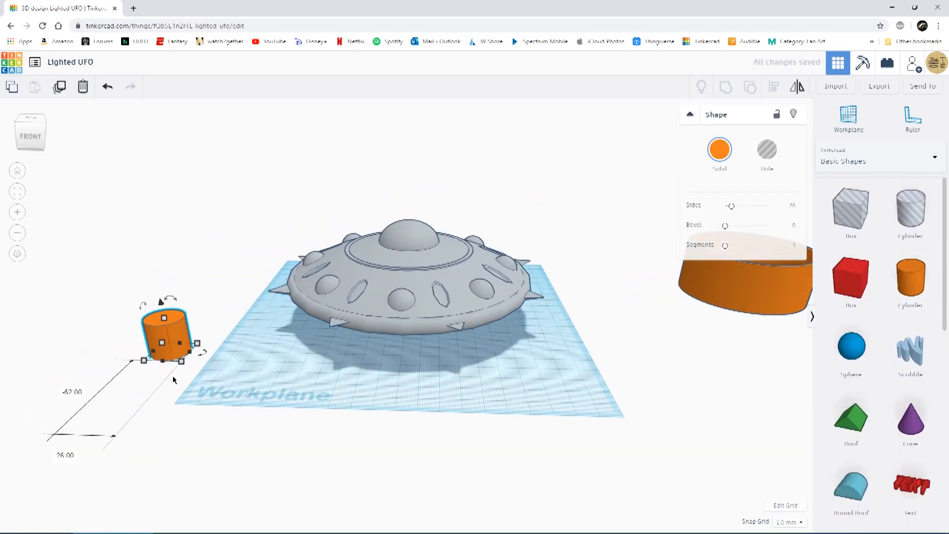
{"action": "left_click", "coordinate": [242, 353]}
{"action": "type", "text": "75"}
{"action": "key", "text": "Return"}
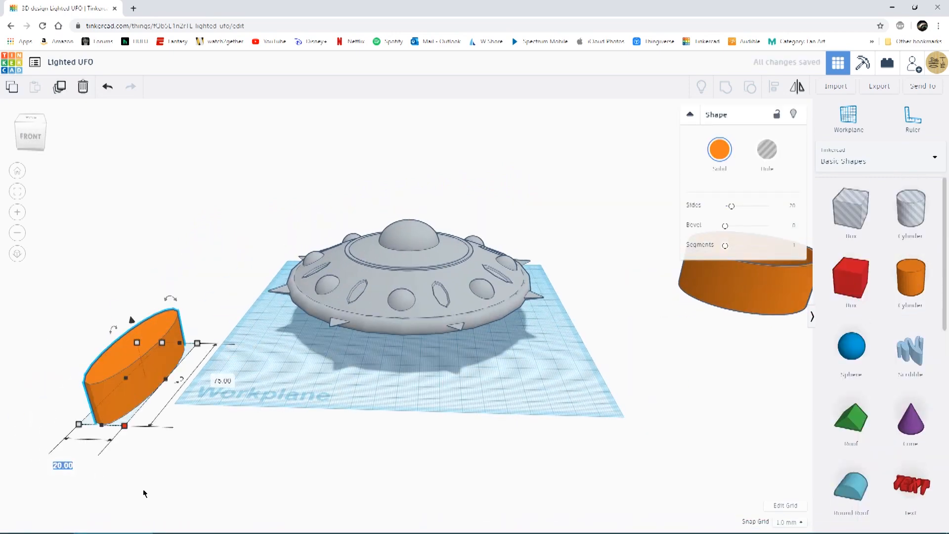
{"action": "type", "text": "75"}
{"action": "key", "text": "Return"}
Add a Box and enlarge it into a wide slab around the 75 mm cylinder
{"action": "left_click_drag", "start_coordinate": [850, 277], "coordinate": [370, 294]}
{"action": "left_click_drag", "start_coordinate": [491, 312], "coordinate": [506, 292]}
{"action": "left_click_drag", "start_coordinate": [341, 435], "coordinate": [202, 429]}
{"action": "scroll", "coordinate": [208, 445], "scroll_direction": "down", "scroll_amount": 5}
{"action": "left_click_drag", "start_coordinate": [223, 382], "coordinate": [69, 445]}
Duplicate the whole gray saucer and move the copy off the workplane
{"action": "left_click", "coordinate": [382, 318]}
{"action": "left_click", "coordinate": [60, 89]}
{"action": "left_click_drag", "start_coordinate": [406, 297], "coordinate": [712, 396]}
Duplicate the 75 mm cylinder off to the side and cut the original as a hole through the red slab
{"action": "left_click", "coordinate": [149, 344]}
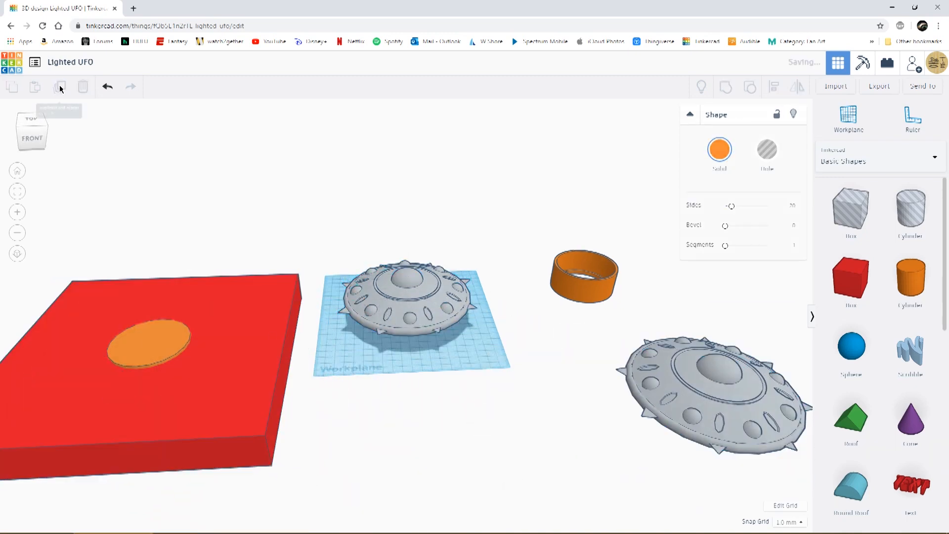
{"action": "left_click_drag", "start_coordinate": [137, 341], "coordinate": [610, 464], "text": "alt"}
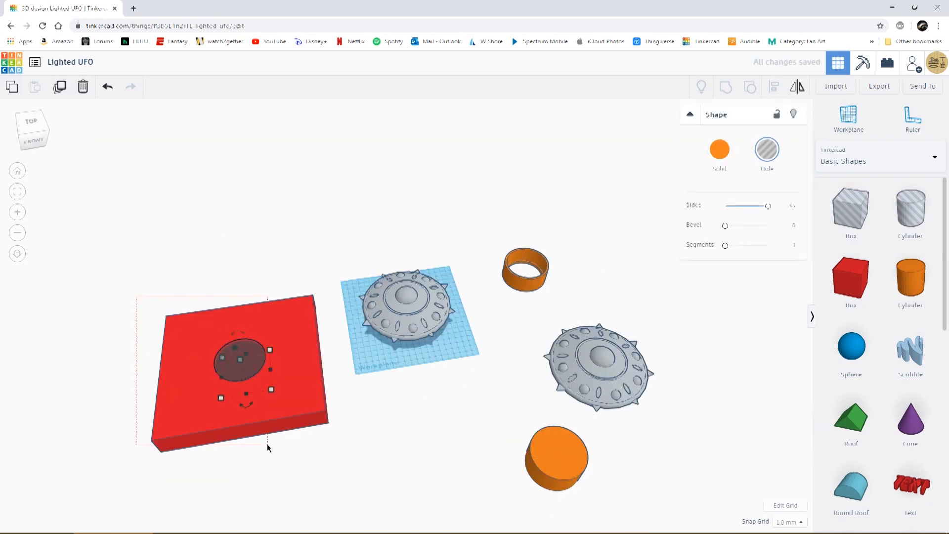
{"action": "left_click_drag", "start_coordinate": [268, 447], "coordinate": [268, 447]}
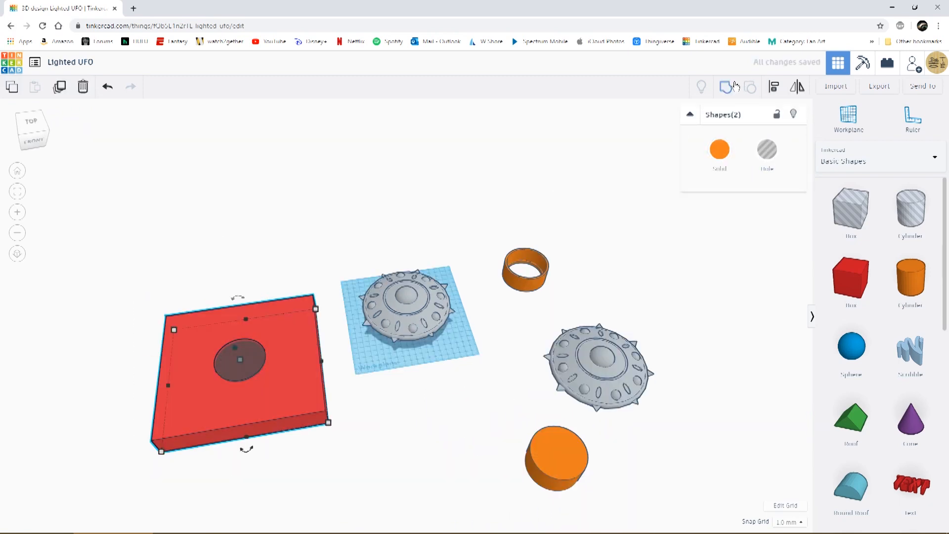
{"action": "key", "text": "ctrl+g"}
Move the red slab onto the workplane and align its round opening with the center of the saucer
{"action": "left_click_drag", "start_coordinate": [259, 414], "coordinate": [432, 343]}
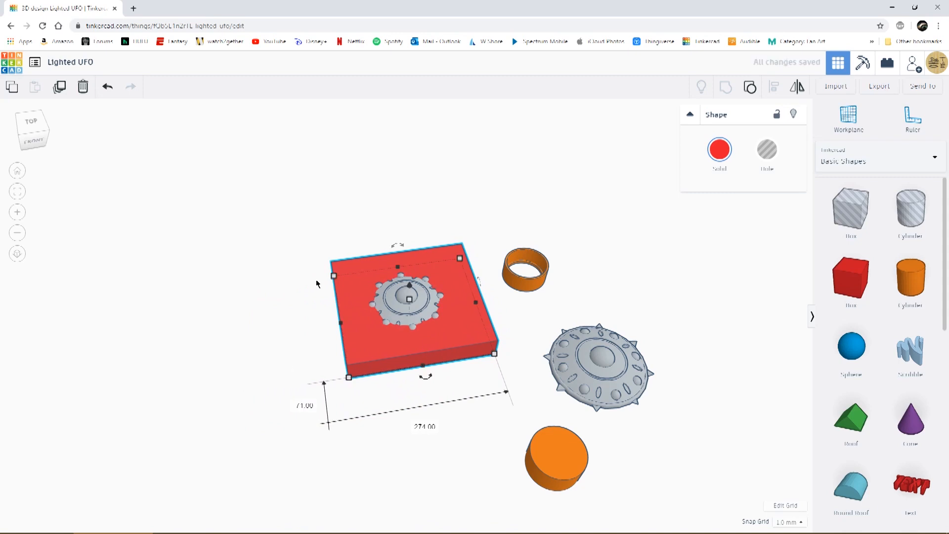
{"action": "right_click_drag", "start_coordinate": [317, 284], "coordinate": [419, 271]}
{"action": "left_click_drag", "start_coordinate": [412, 272], "coordinate": [412, 270]}
{"action": "scroll", "coordinate": [413, 275], "scroll_direction": "up", "scroll_amount": 5}
{"action": "right_click_drag", "start_coordinate": [413, 275], "coordinate": [415, 302]}
Turn the slab into a hole and group it with the saucer to trim everything outside the round core
{"action": "left_click", "coordinate": [767, 149]}
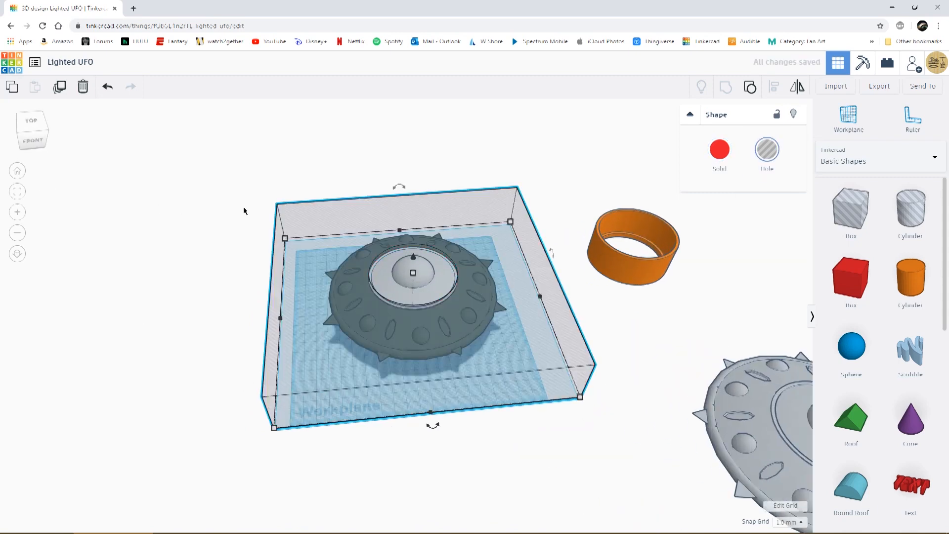
{"action": "left_click_drag", "start_coordinate": [443, 475], "coordinate": [443, 476]}
{"action": "key", "text": "ctrl+g"}
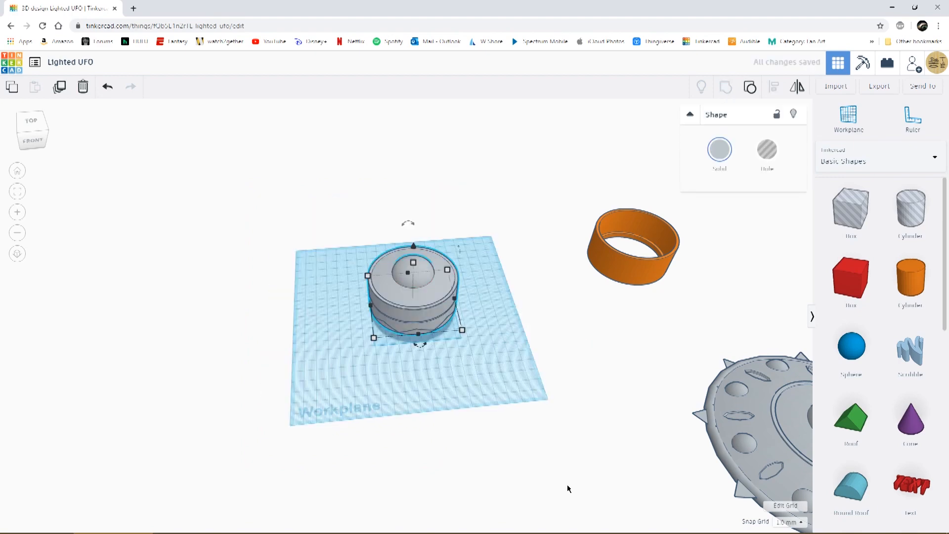
Add a Box as a hole around the lower part of the saucer core and raise its height to about 41 mm
{"action": "right_click_drag", "start_coordinate": [395, 292], "coordinate": [170, 366]}
{"action": "scroll", "coordinate": [396, 316], "scroll_direction": "up", "scroll_amount": 5}
{"action": "left_click_drag", "start_coordinate": [850, 277], "coordinate": [533, 527]}
{"action": "left_click", "coordinate": [767, 149]}
{"action": "left_click_drag", "start_coordinate": [390, 445], "coordinate": [439, 326]}
{"action": "right_click_drag", "start_coordinate": [384, 376], "coordinate": [363, 353]}
{"action": "left_click_drag", "start_coordinate": [414, 283], "coordinate": [417, 236]}
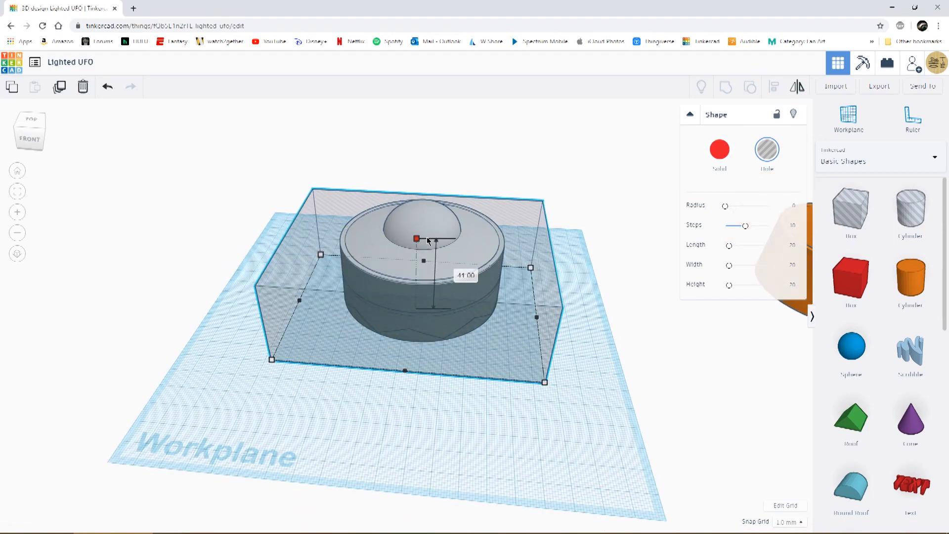
Group the box hole with the core to keep only the domed cap, and move the cap off the workplane
{"action": "right_click_drag", "start_coordinate": [250, 114], "coordinate": [264, 148]}
{"action": "left_click_drag", "start_coordinate": [264, 148], "coordinate": [421, 358]}
{"action": "left_click", "coordinate": [725, 88]}
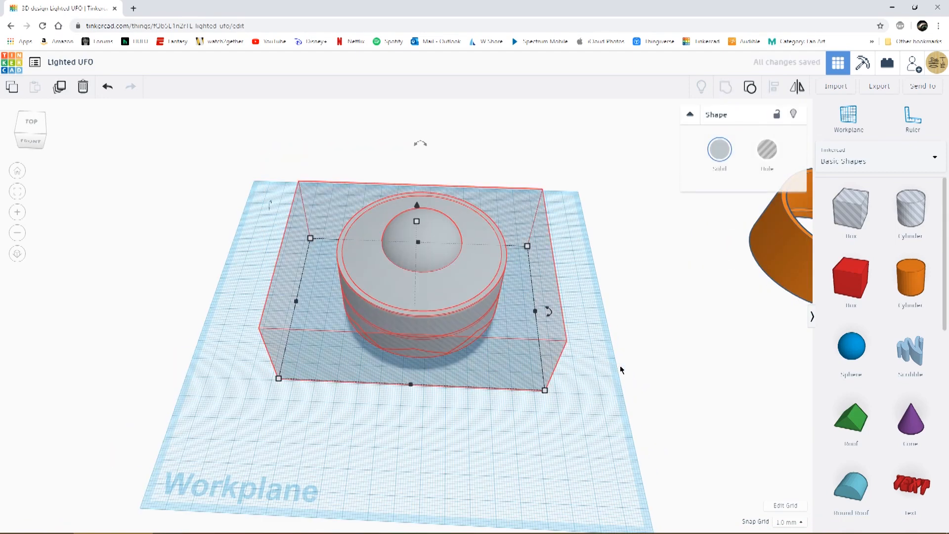
{"action": "mouse_move", "coordinate": [633, 363]}
{"action": "right_mouse_down"}
{"action": "mouse_move", "coordinate": [637, 266]}
{"action": "mouse_move", "coordinate": [621, 367]}
{"action": "mouse_move", "coordinate": [625, 358]}
{"action": "right_mouse_up"}
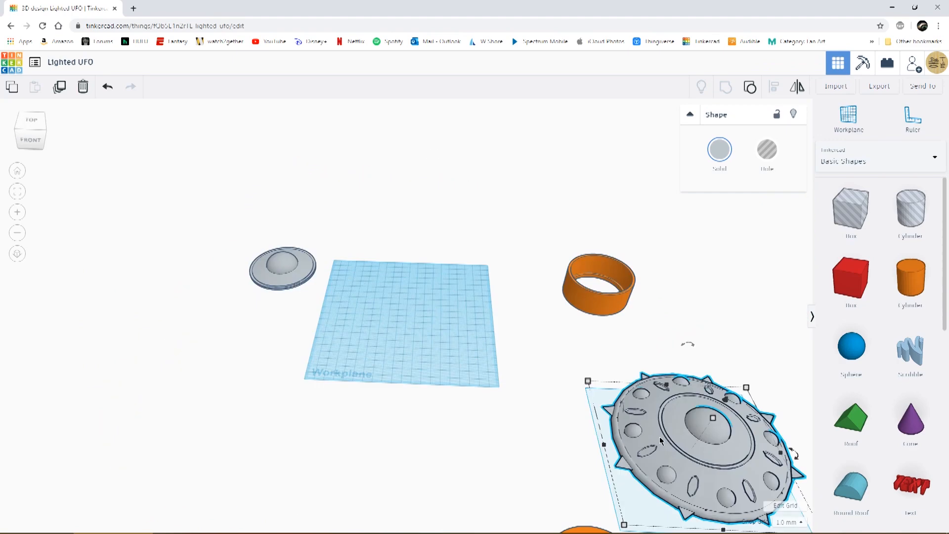
Move the full saucer copy onto the middle of the empty workplane
{"action": "left_click_drag", "start_coordinate": [660, 438], "coordinate": [394, 318]}
{"action": "scroll", "coordinate": [383, 288], "scroll_direction": "up", "scroll_amount": 3}
{"action": "scroll", "coordinate": [394, 464], "scroll_direction": "down", "scroll_amount": 3}
Center the spare 75 mm cylinder over the saucer as a hole and group them to cut the round opening
{"action": "left_click_drag", "start_coordinate": [575, 525], "coordinate": [268, 347]}
{"action": "scroll", "coordinate": [453, 450], "scroll_direction": "up", "scroll_amount": 3}
{"action": "left_click", "coordinate": [765, 150]}
{"action": "left_click_drag", "start_coordinate": [148, 460], "coordinate": [435, 320]}
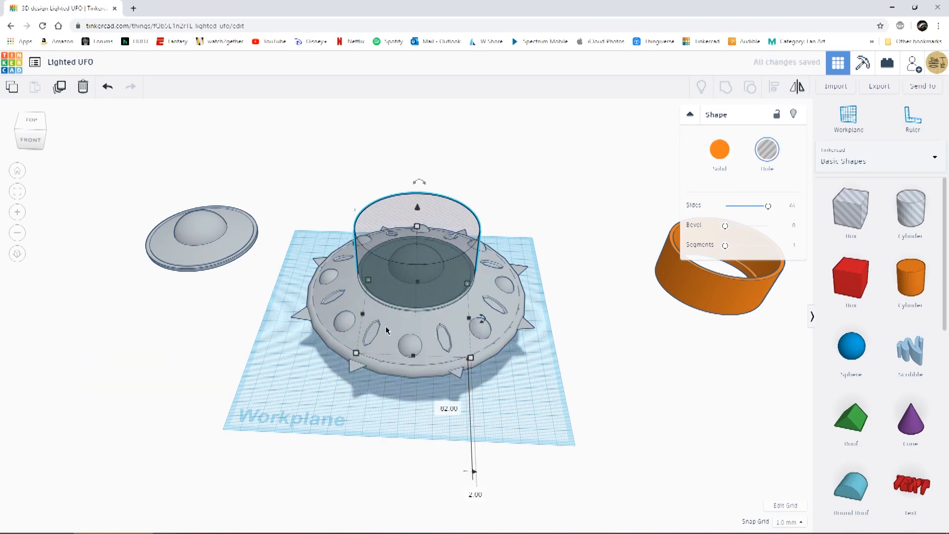
{"action": "right_click_drag", "start_coordinate": [385, 325], "coordinate": [399, 330]}
{"action": "left_click_drag", "start_coordinate": [307, 200], "coordinate": [505, 396]}
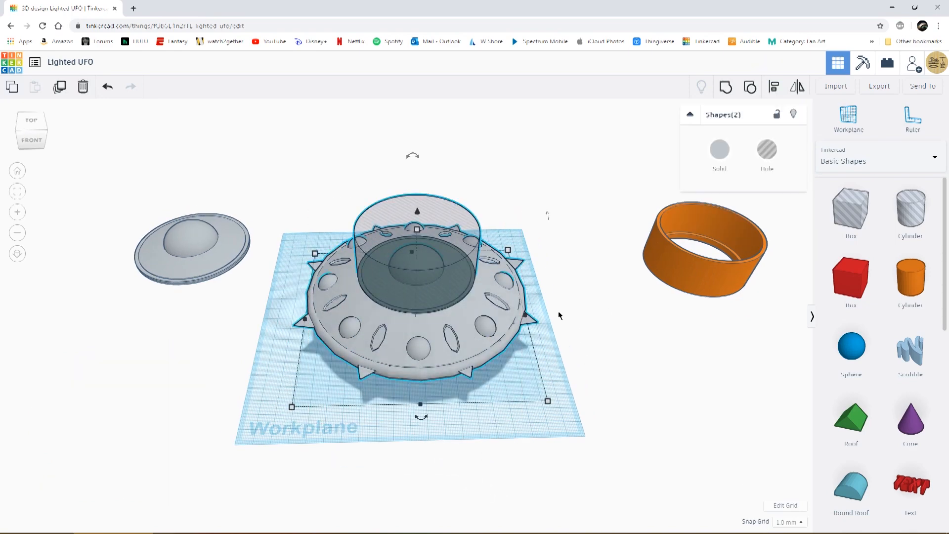
{"action": "left_click", "coordinate": [726, 88]}
Fit the orange ledged ring into the saucer's round opening and recolour it gray
{"action": "left_click_drag", "start_coordinate": [665, 275], "coordinate": [419, 256]}
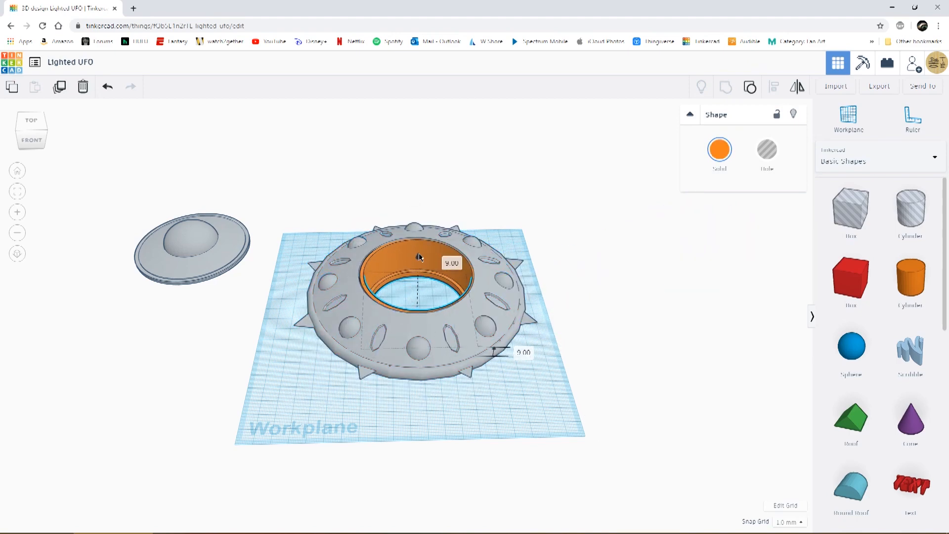
{"action": "right_click_drag", "start_coordinate": [417, 257], "coordinate": [357, 213]}
{"action": "left_click_drag", "start_coordinate": [357, 212], "coordinate": [474, 287]}
{"action": "left_click", "coordinate": [720, 152]}
{"action": "left_click", "coordinate": [886, 258]}
Group the ledged ring and the saucer body into a single part
{"action": "left_click_drag", "start_coordinate": [354, 199], "coordinate": [526, 305]}
{"action": "left_click", "coordinate": [723, 94]}
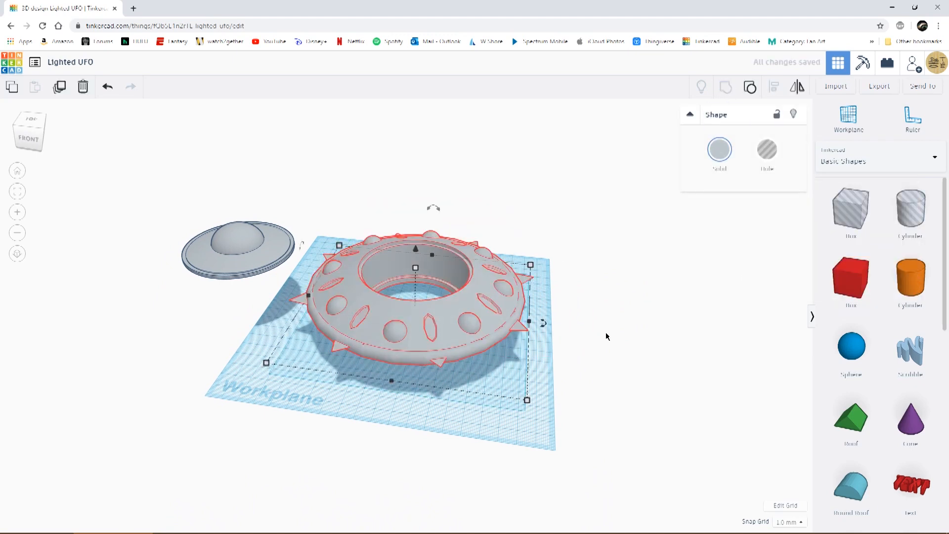
{"action": "left_click", "coordinate": [599, 311]}
{"action": "right_click_drag", "start_coordinate": [600, 312], "coordinate": [572, 324]}
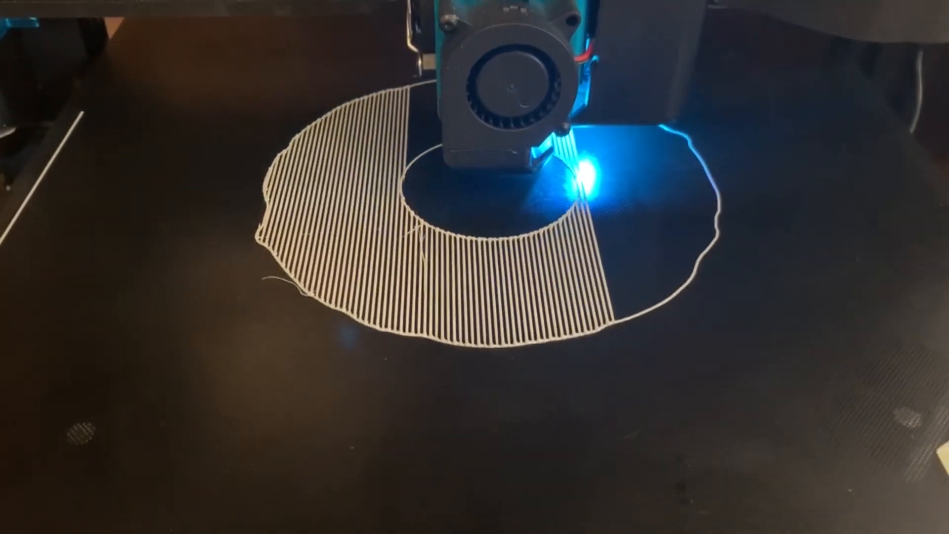